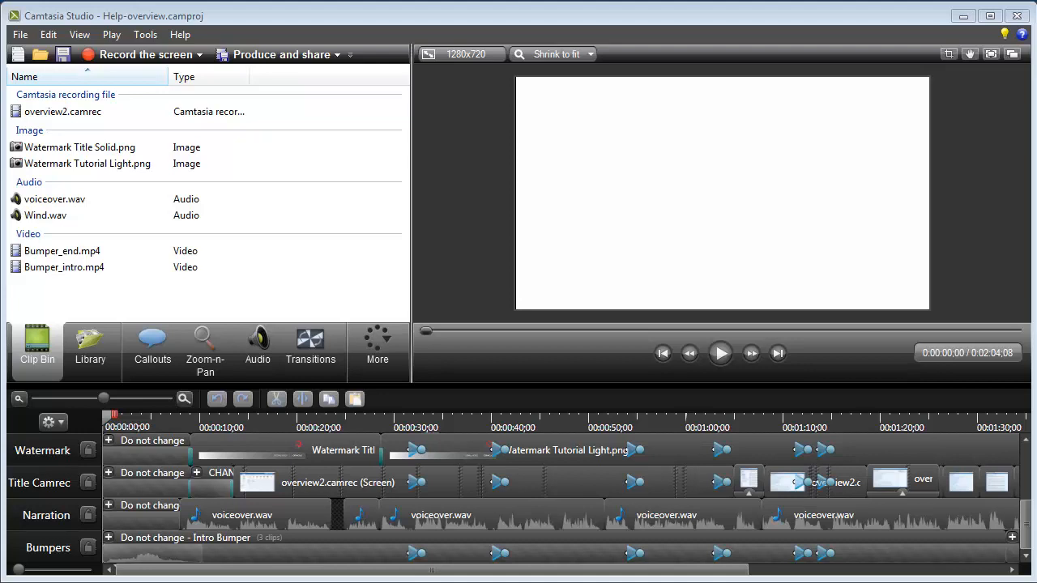
Preview the opening of the project by scrubbing the playhead and playing up to about 30 seconds.
click(173, 421)
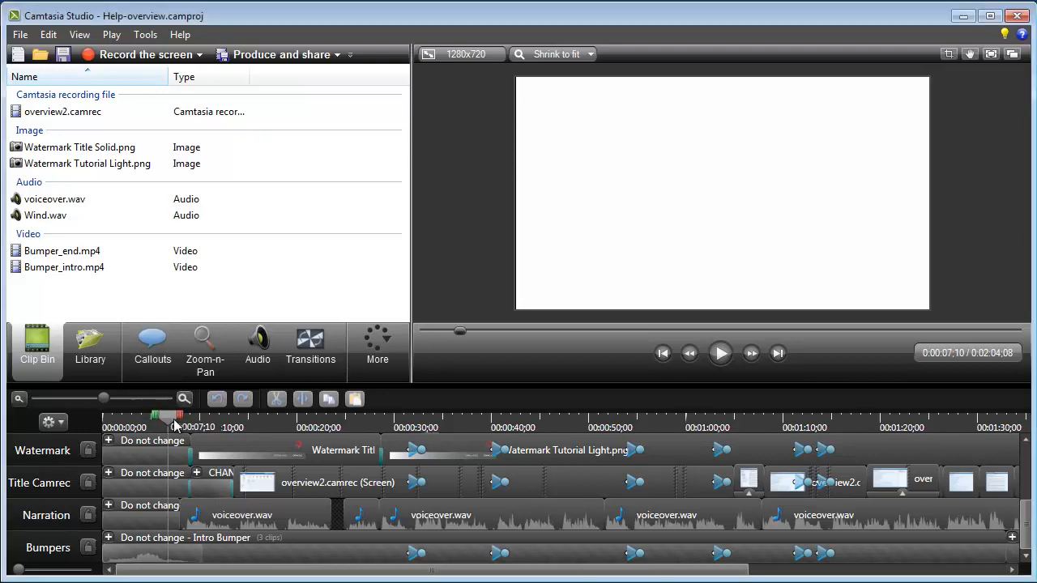
click(179, 423)
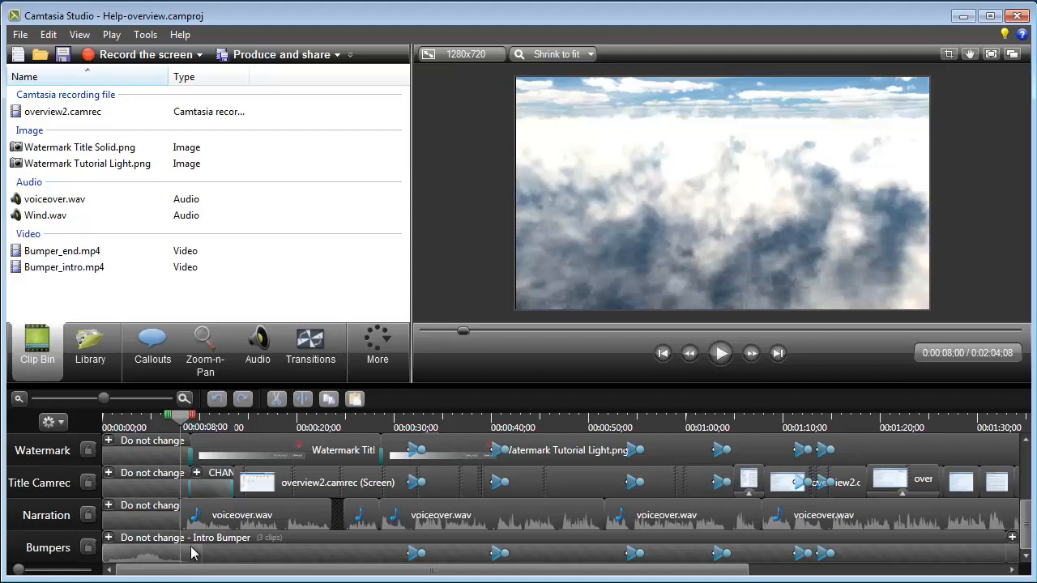
click(220, 421)
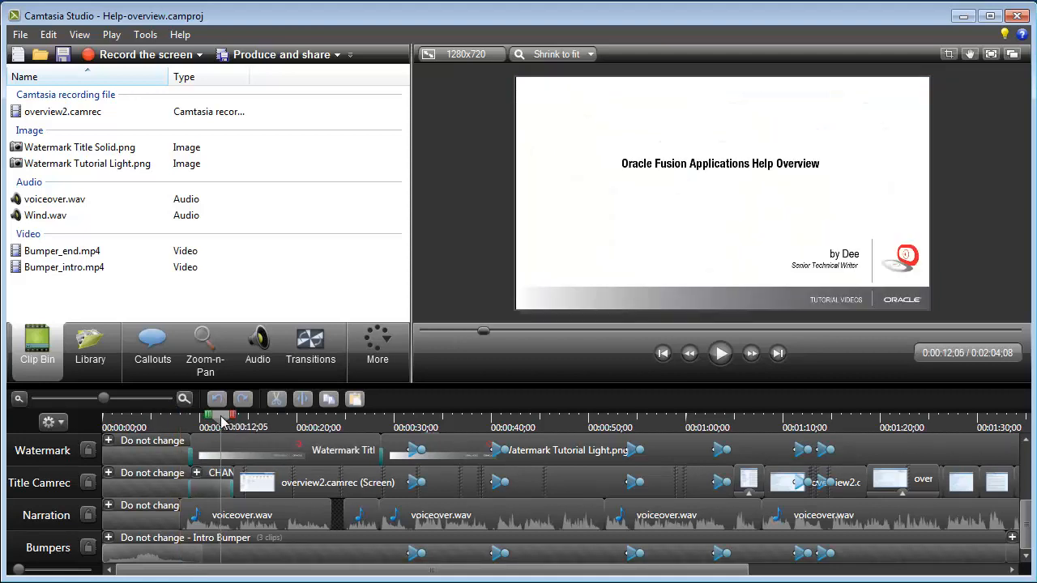
drag(220, 421, 377, 425)
key(space)
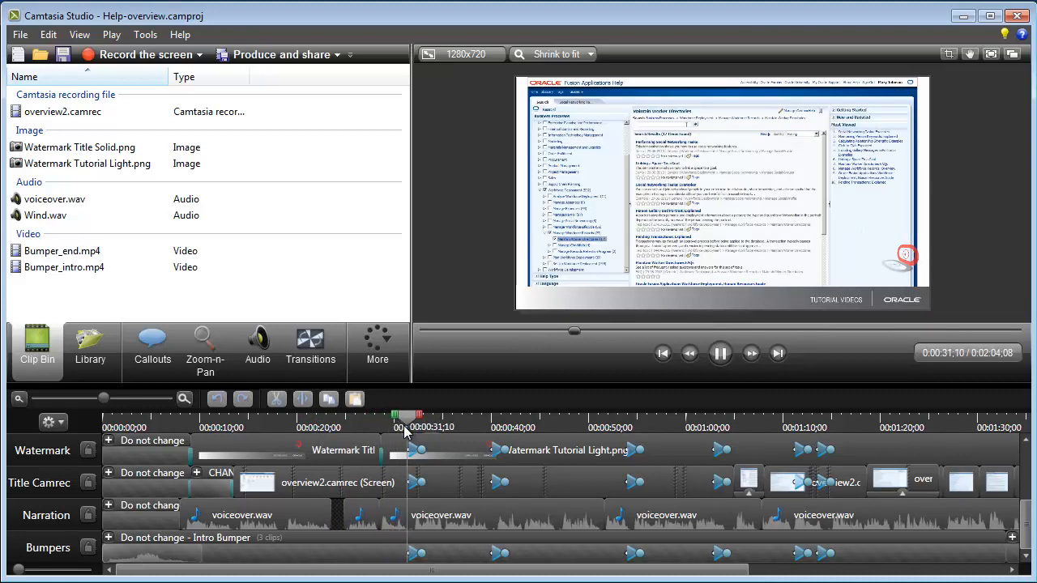
key(space)
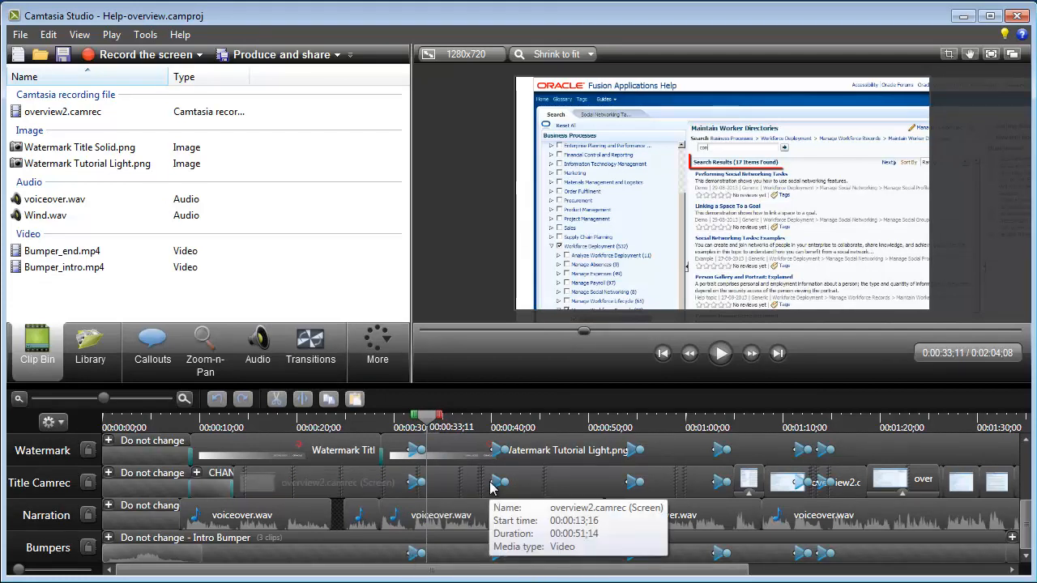
Try lengthening a zoom-n-pan animation on the overview2.camrec clip, then undo it.
drag(490, 485, 445, 484)
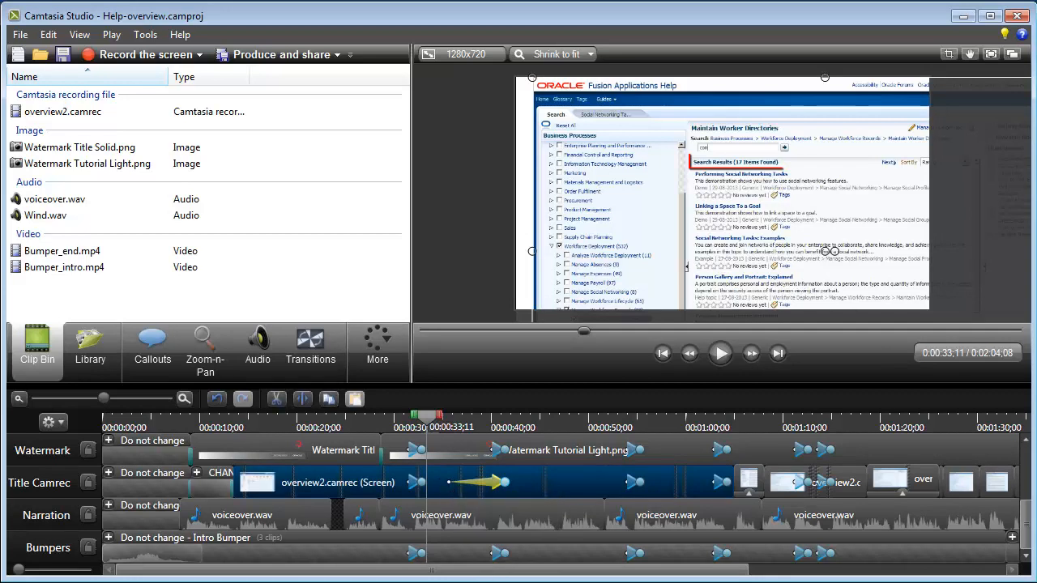
key(ctrl+z)
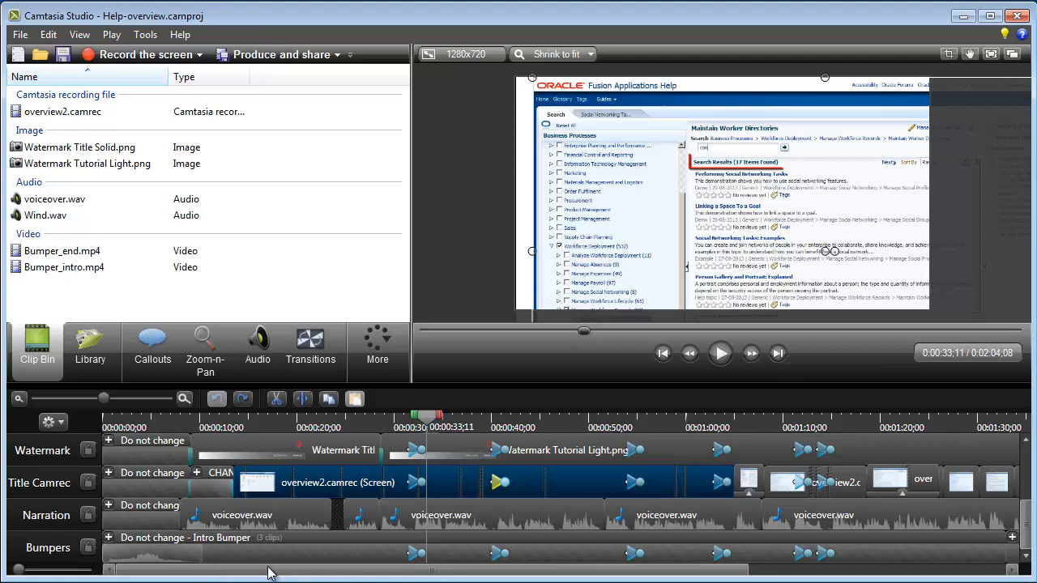
Preview around 30 seconds and delete the first zoom-n-pan animations on the Watermark Tutorial Light.png clip.
click(415, 555)
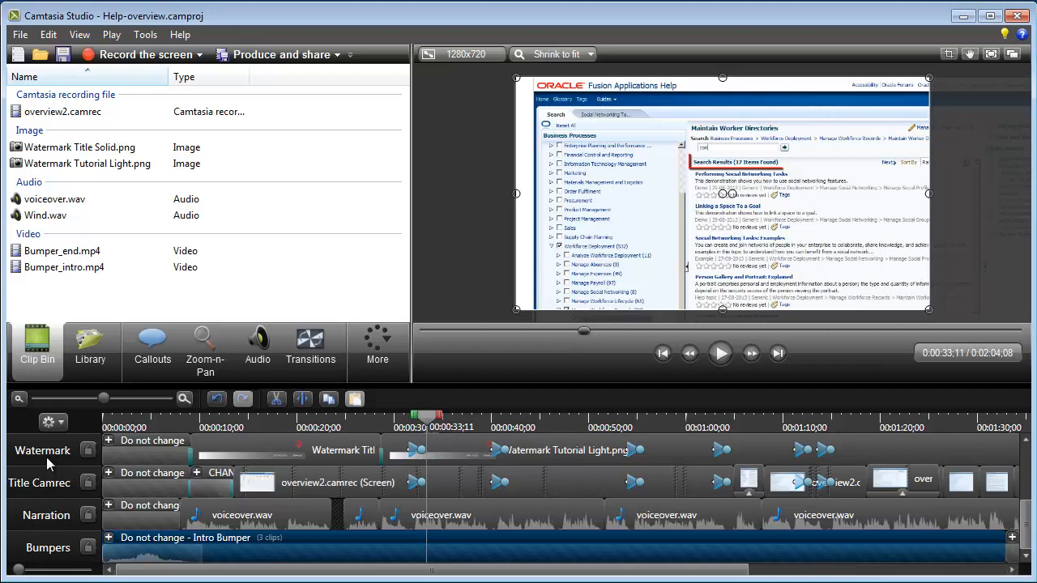
click(389, 424)
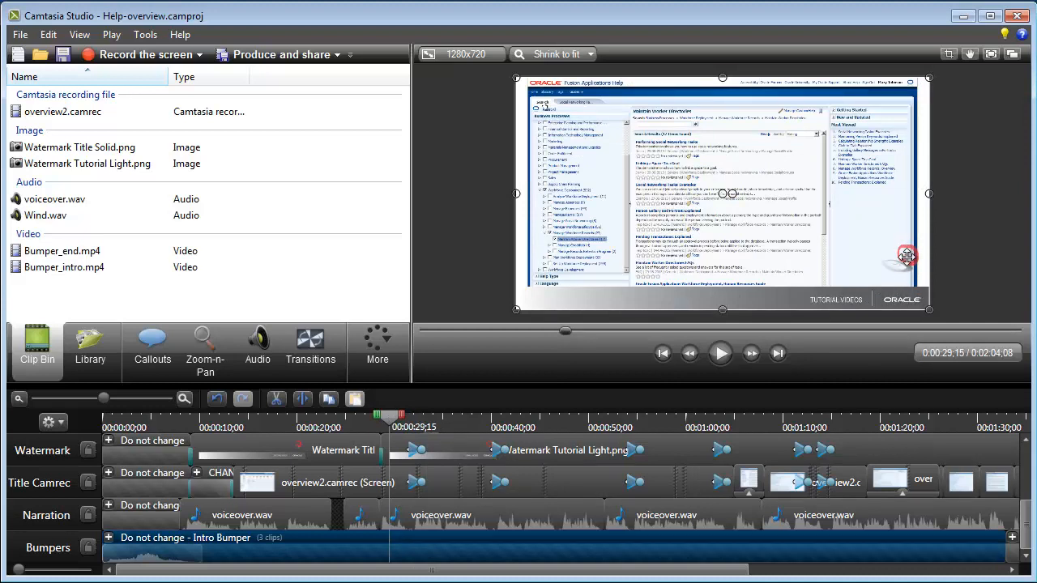
click(374, 426)
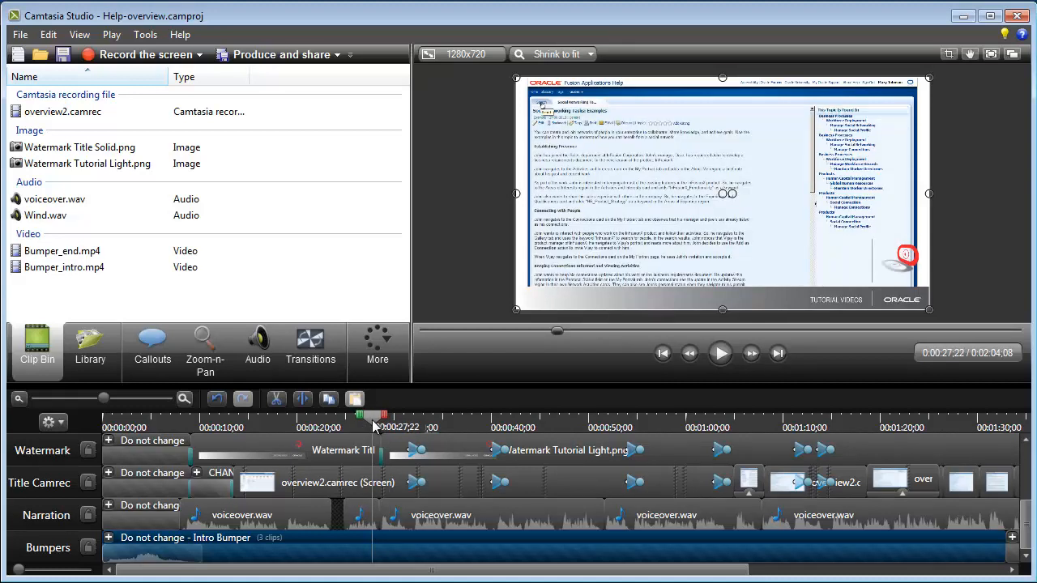
key(space)
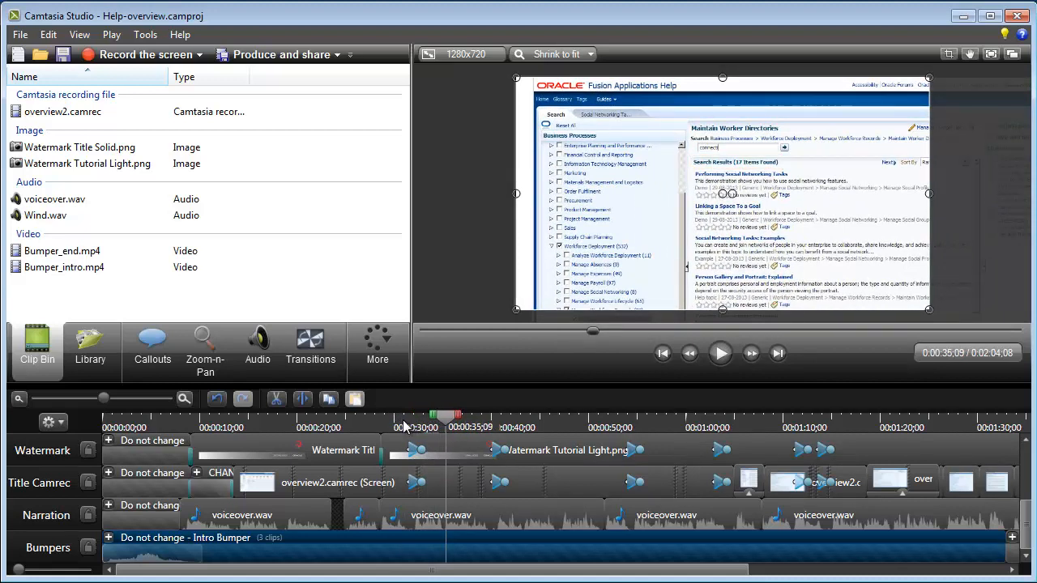
click(403, 423)
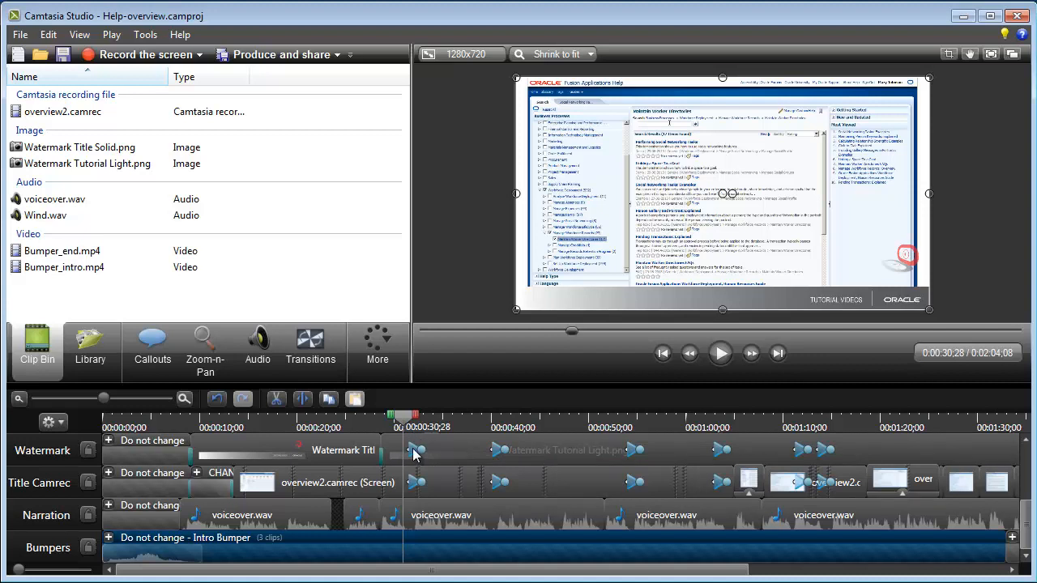
click(414, 454)
drag(414, 453, 497, 455)
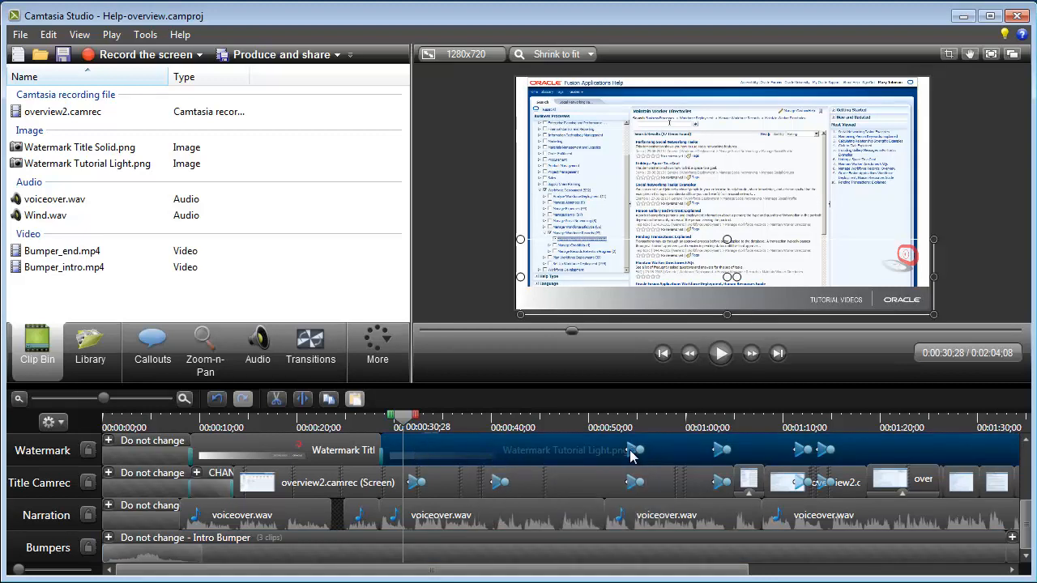
key(Delete)
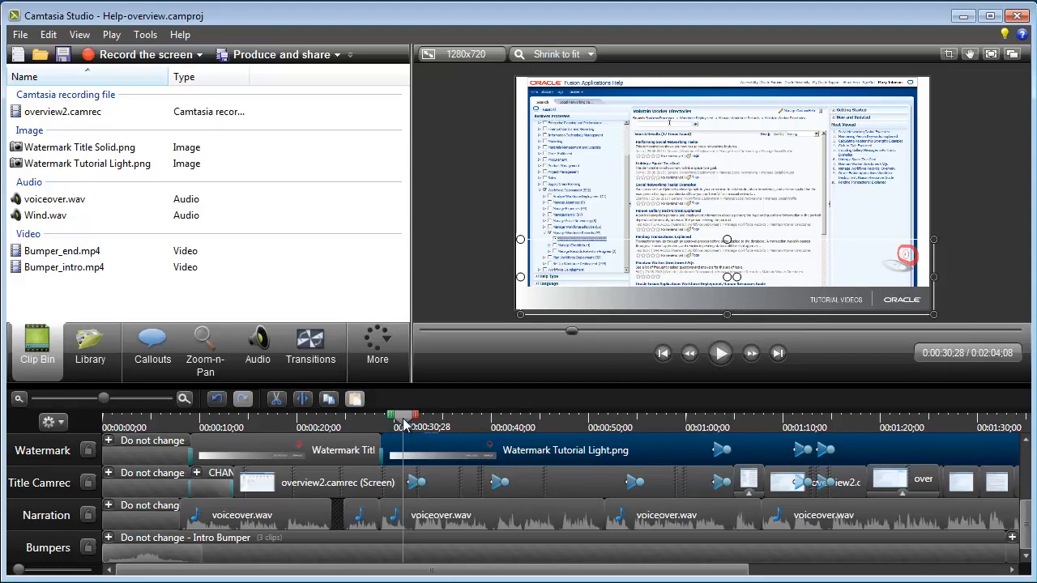
Delete the remaining zoom-n-pan animations along the Watermark track, scrolling to its end.
key(space)
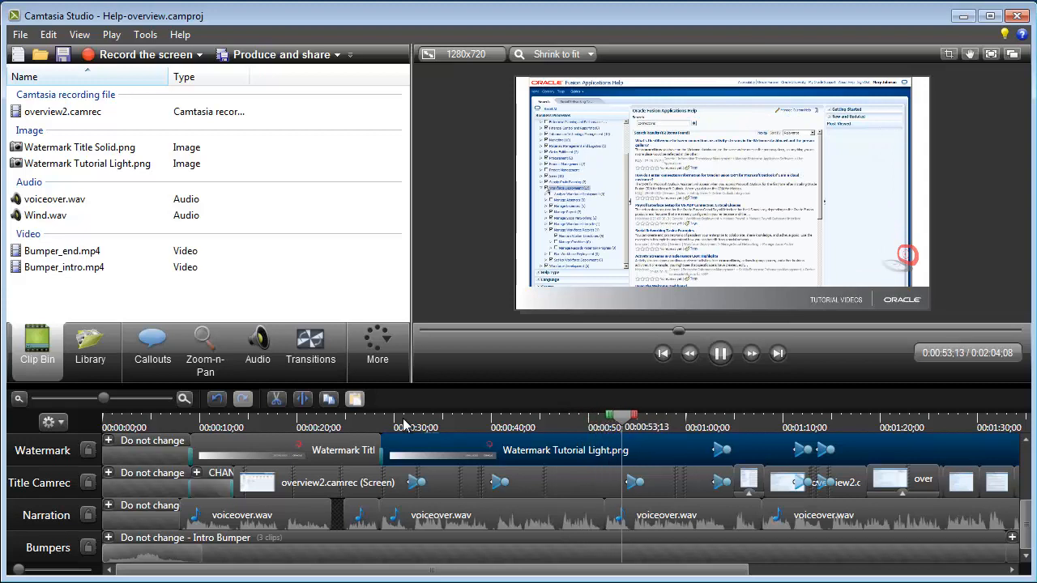
key(space)
drag(671, 570, 915, 569)
drag(735, 569, 753, 569)
click(348, 447)
key(Delete)
click(427, 450)
key(Delete)
click(452, 451)
key(Delete)
click(740, 450)
key(Delete)
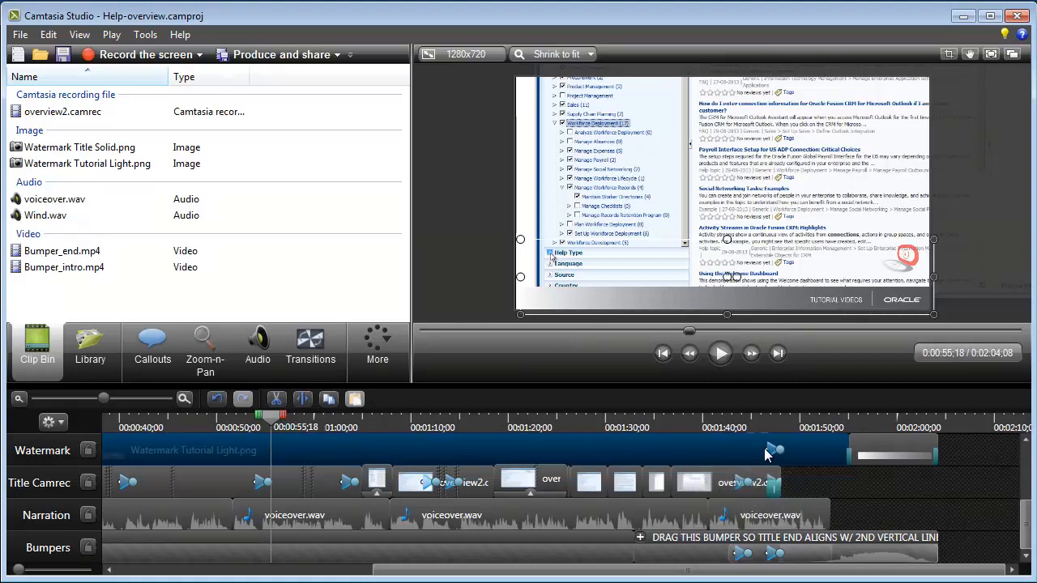
click(773, 452)
key(Delete)
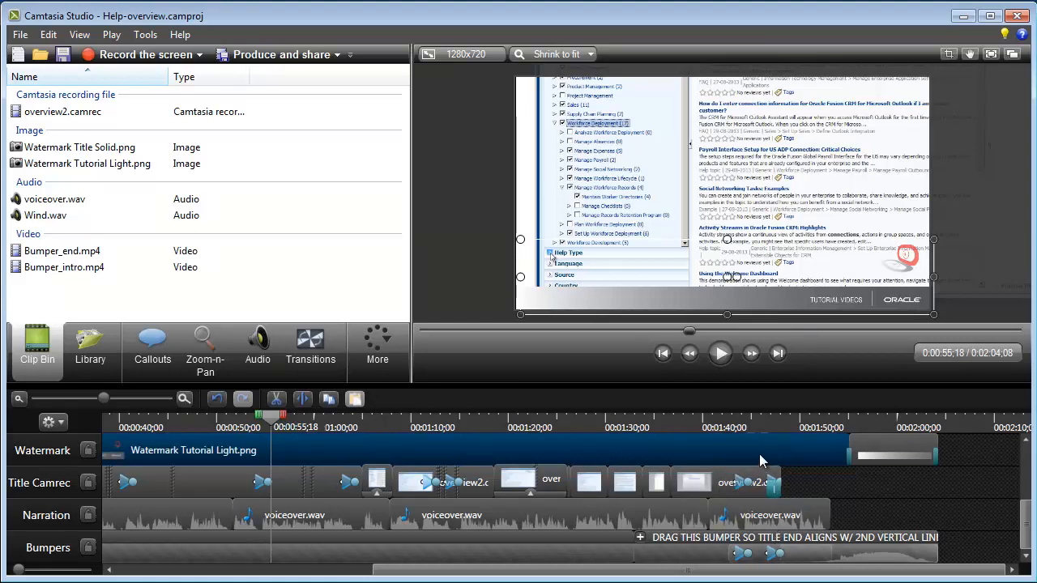
Delete the end bumper clip on the Bumpers track and undo the deletion.
click(742, 557)
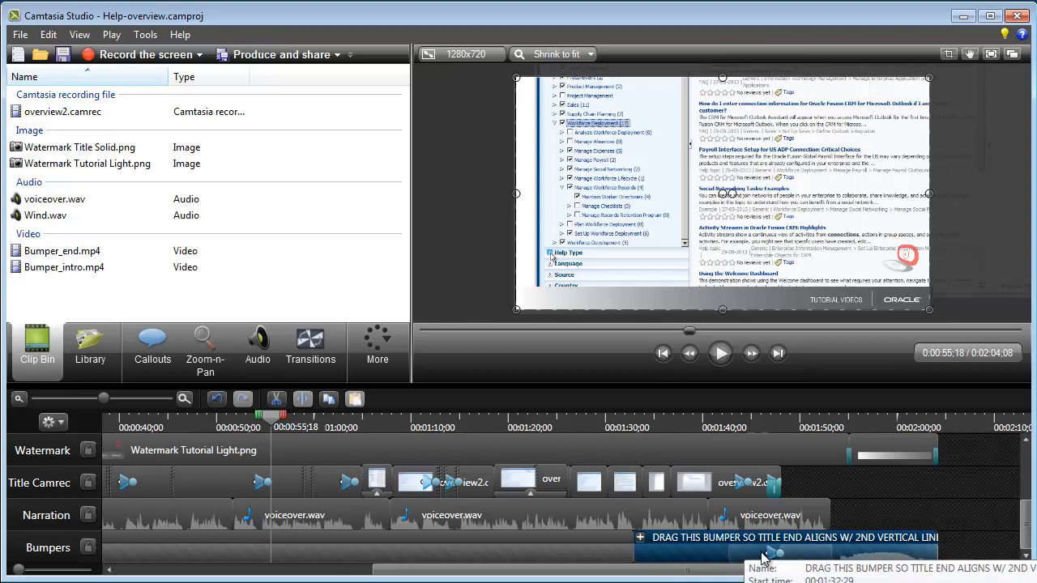
key(Delete)
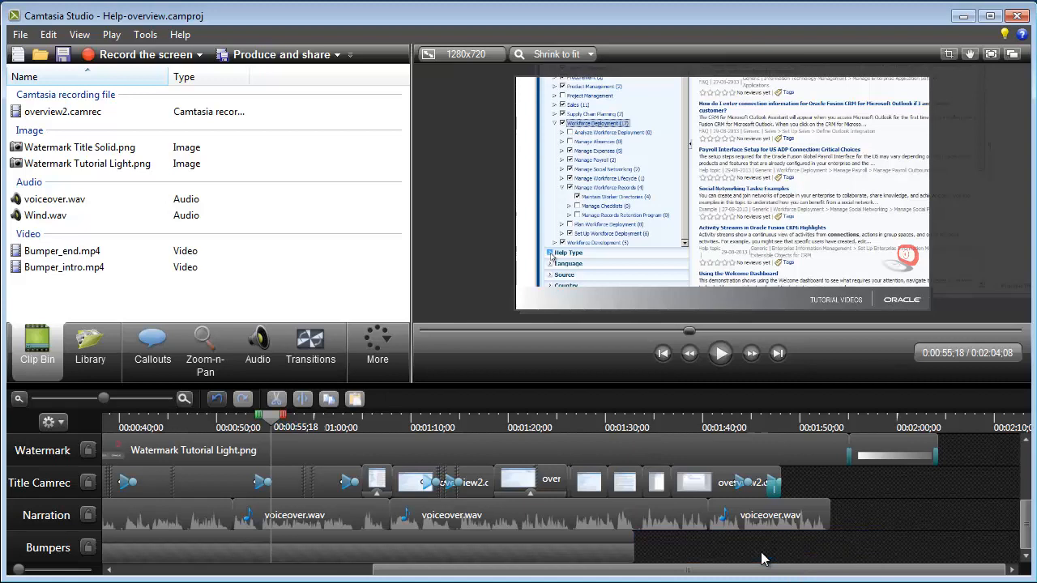
key(ctrl+z)
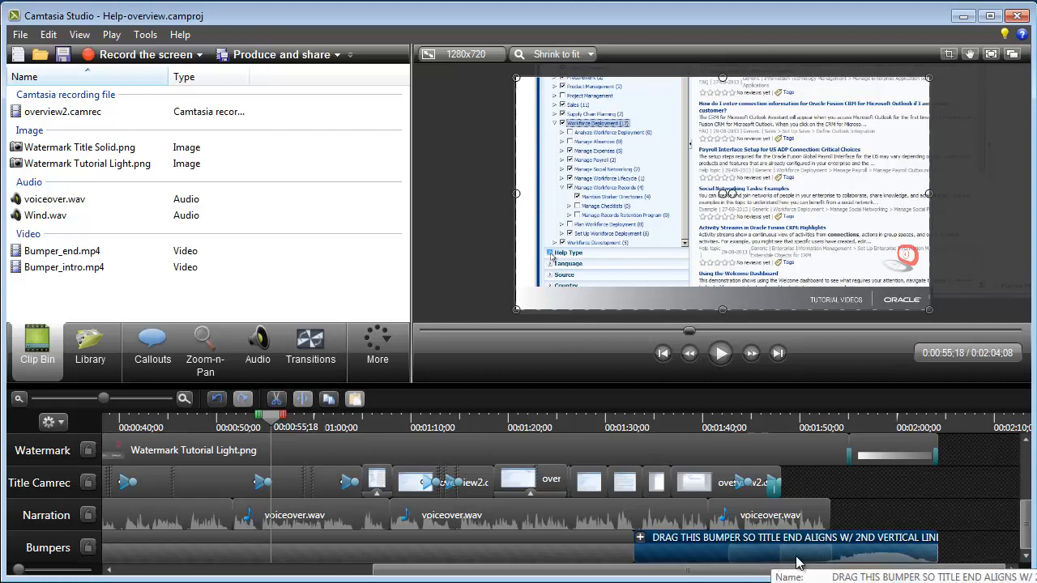
At 0:00:47;05, set the overview2.camrec clip's Zoom-n-Pan scale to 100%.
drag(784, 572, 500, 571)
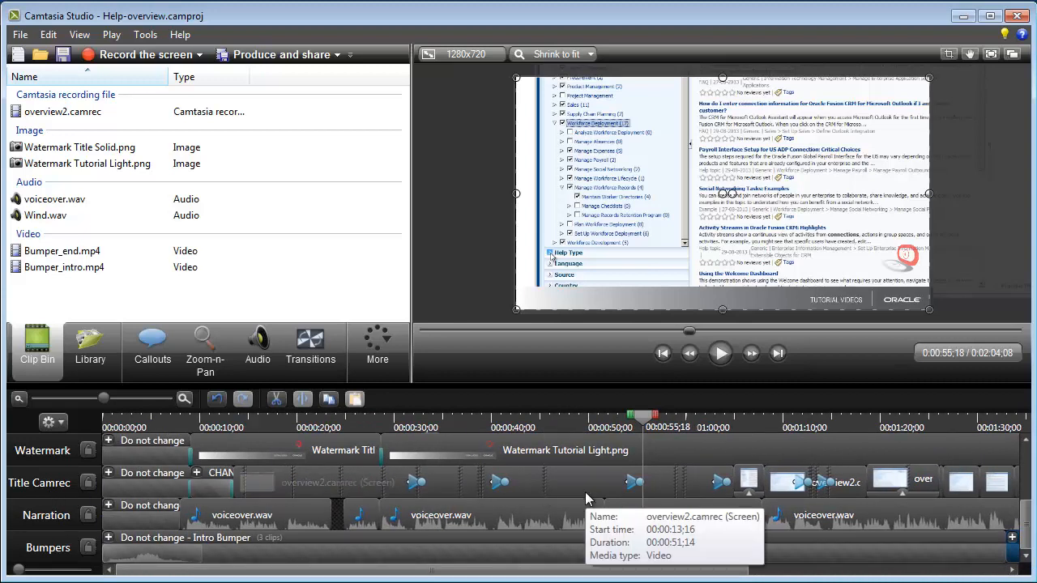
click(560, 419)
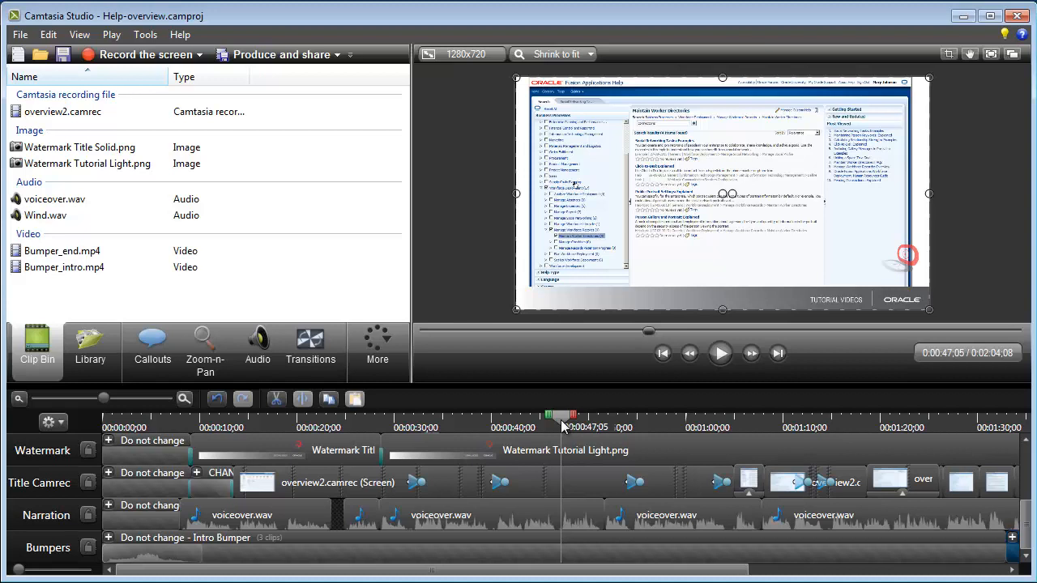
click(573, 483)
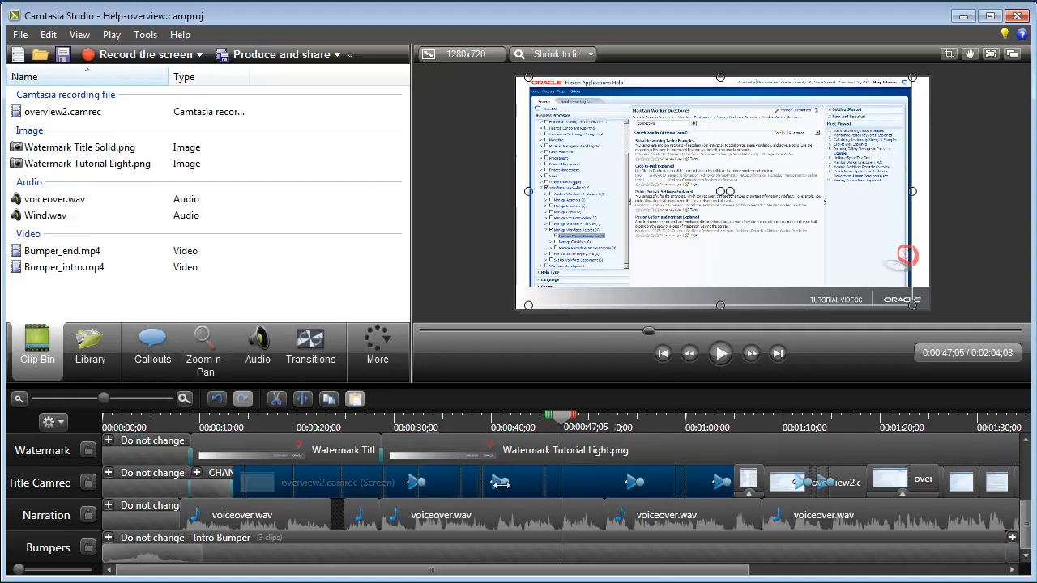
mouse_move(338, 482)
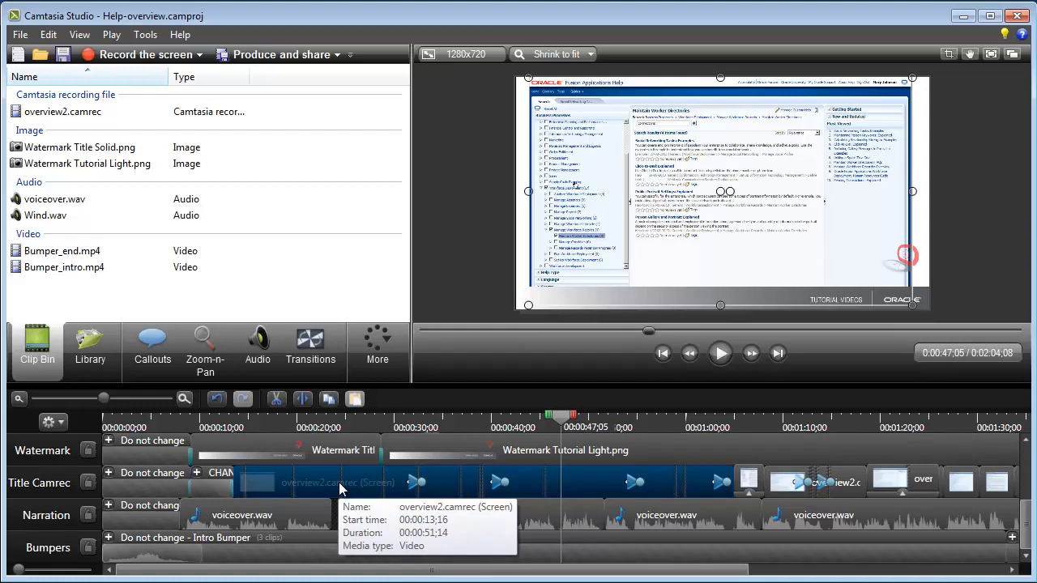
click(207, 360)
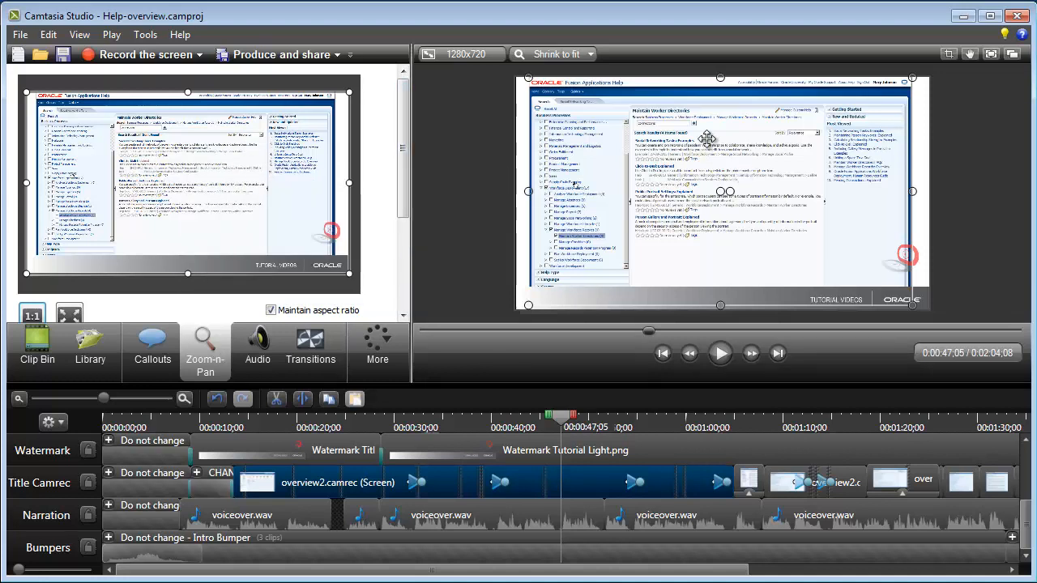
drag(401, 172, 403, 214)
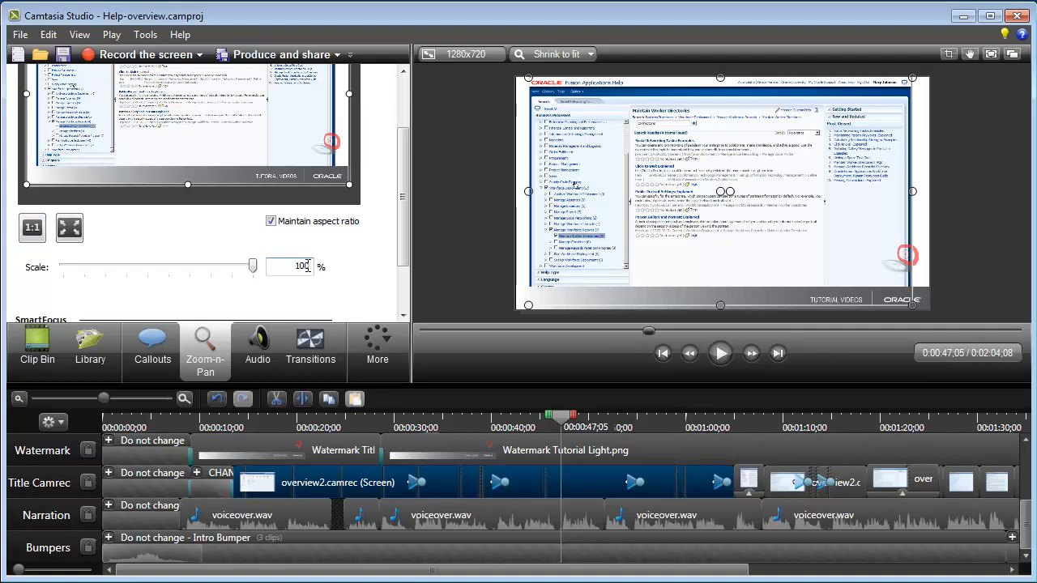
drag(294, 269, 335, 267)
text(100)
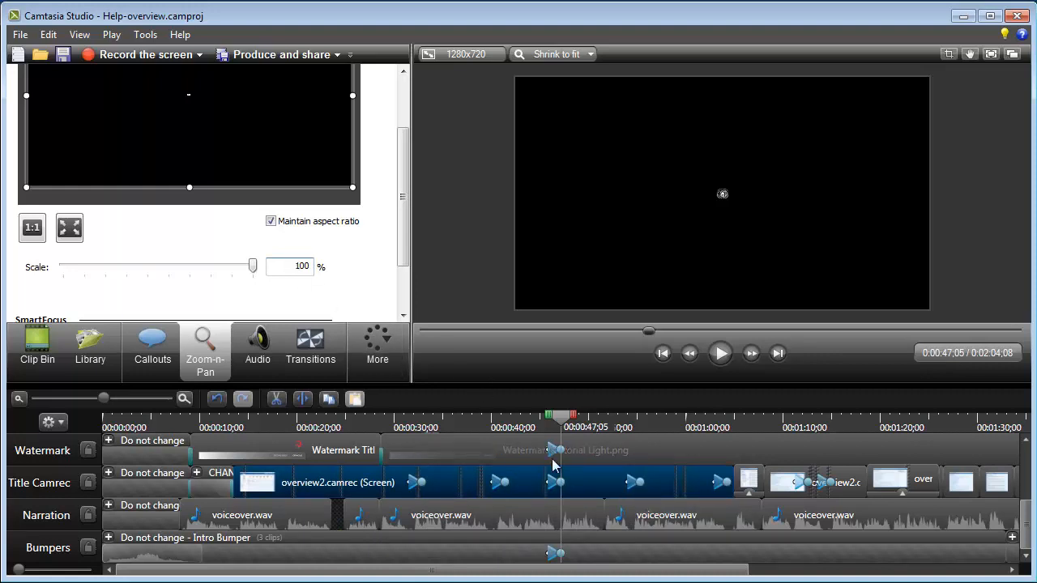
Check the new animation markers on each track, then lock the Watermark and Bumpers tracks.
click(556, 558)
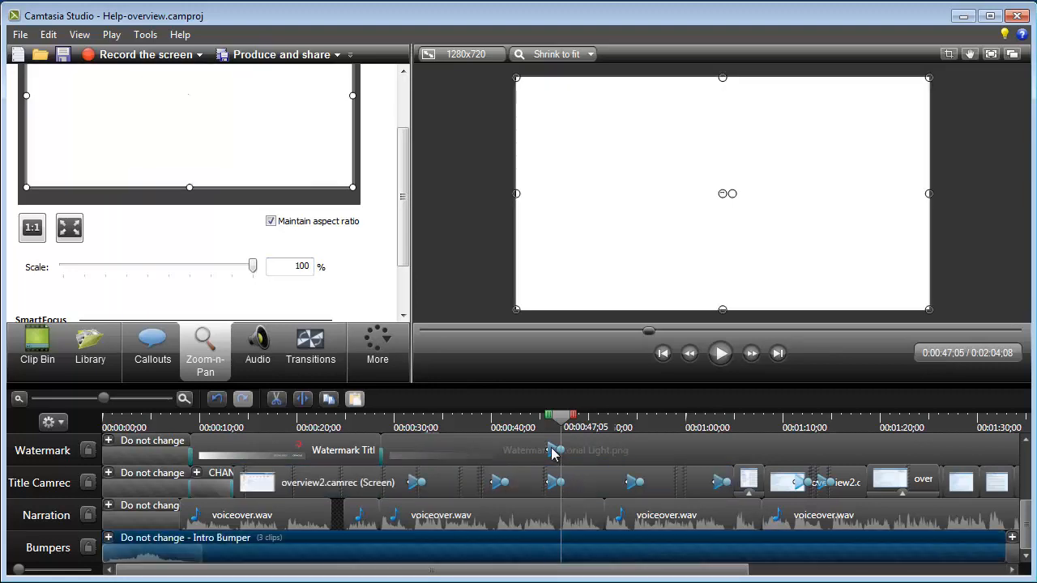
click(554, 457)
click(552, 481)
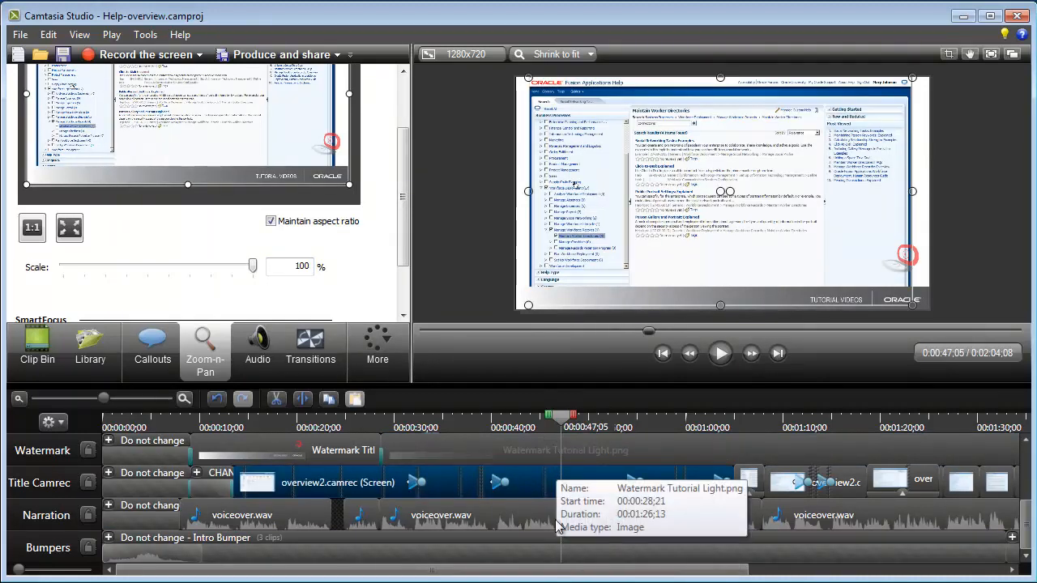
click(88, 456)
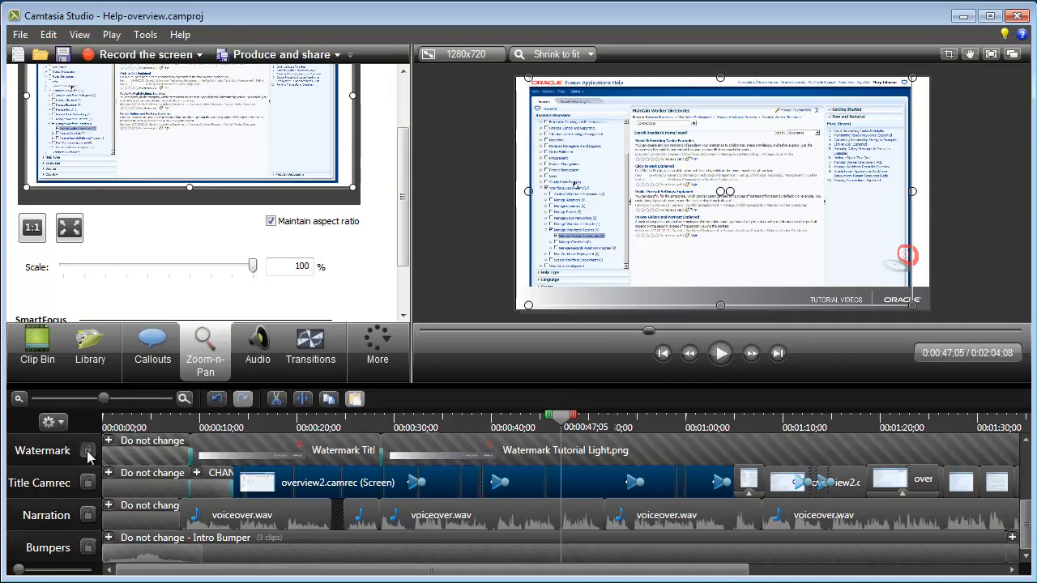
click(86, 550)
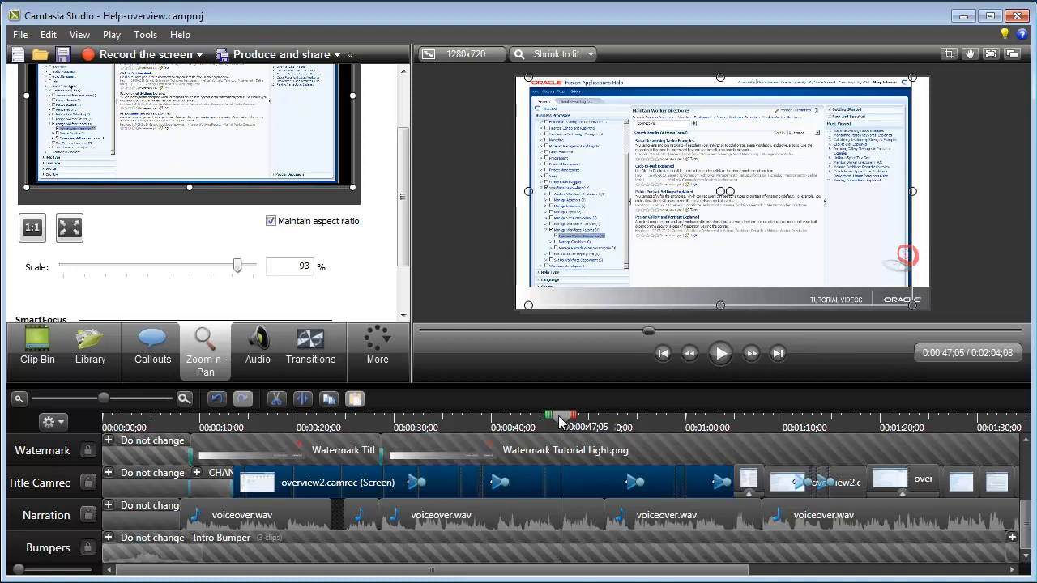
Try setting the zoom-n-pan scale to 100% at 0:00:46;15, undoing and redoing it, then undo again.
drag(559, 422, 554, 422)
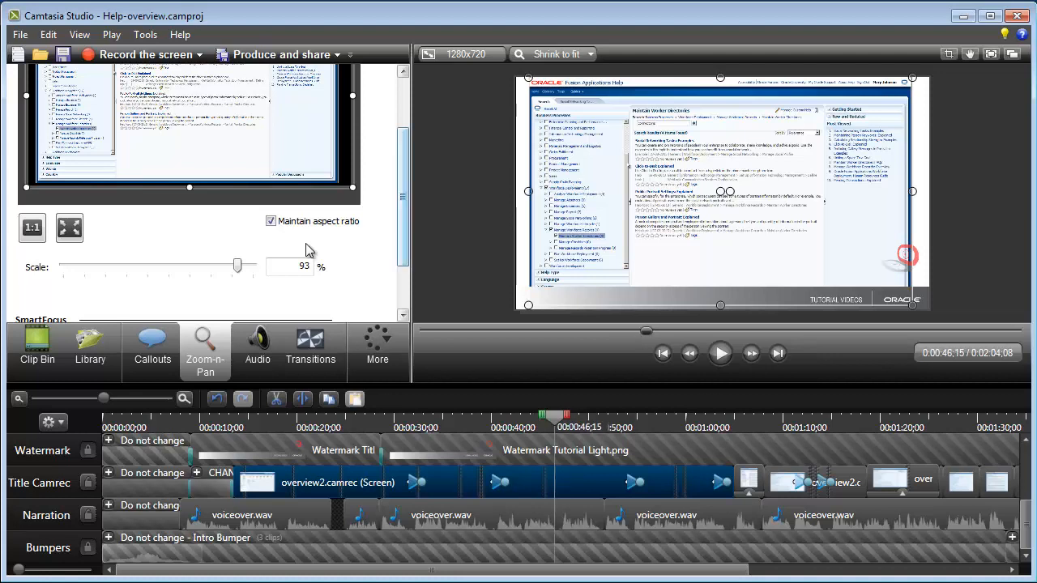
drag(239, 270, 268, 270)
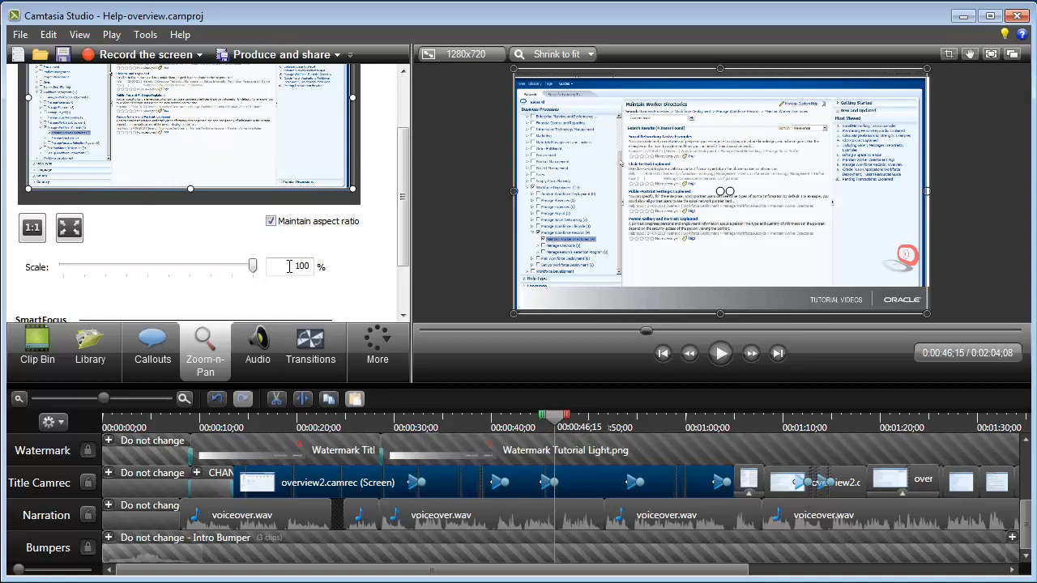
key(ctrl+z)
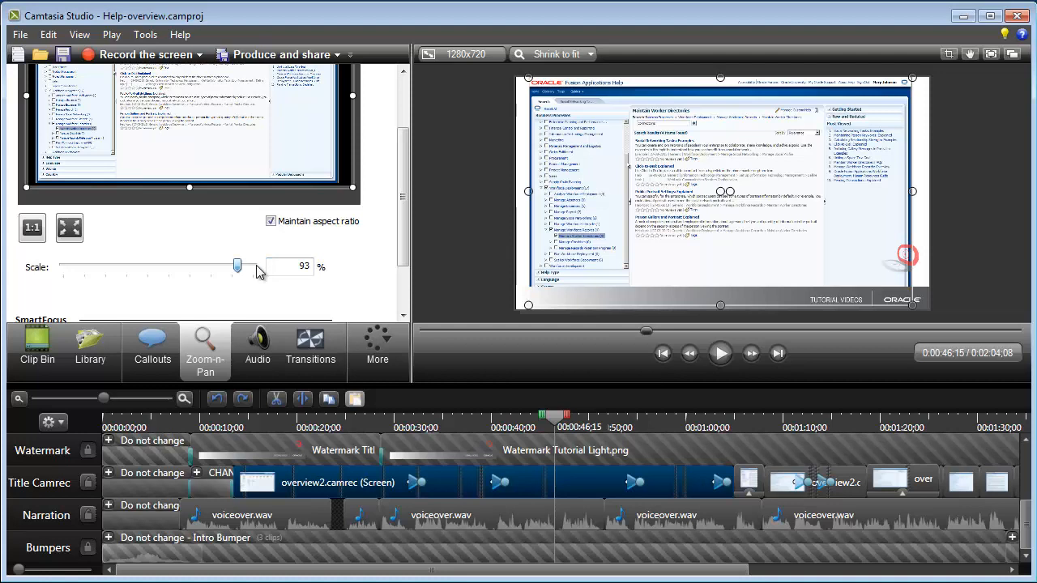
key(ctrl+y)
key(ctrl+z)
click(496, 426)
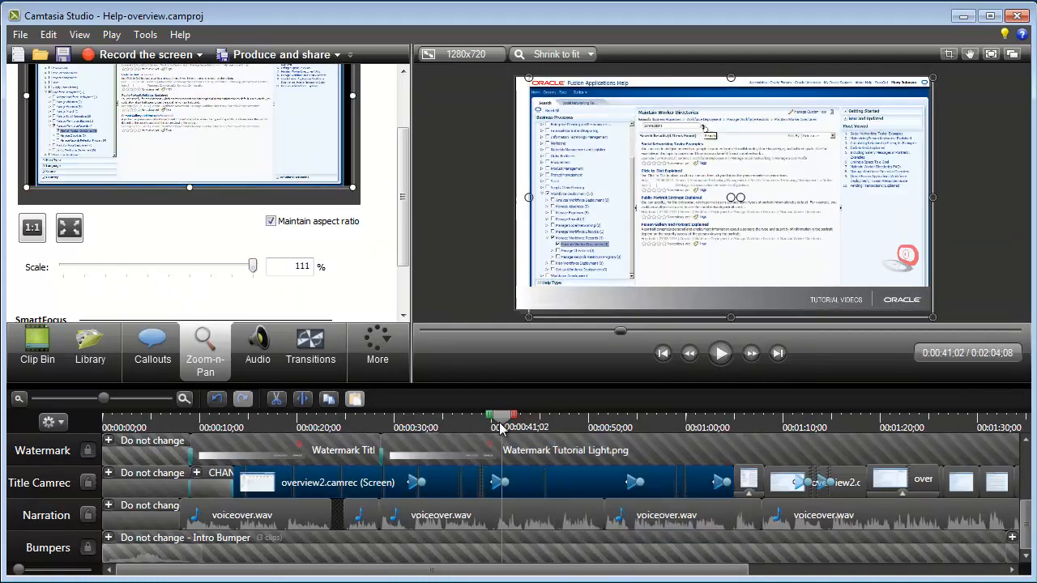